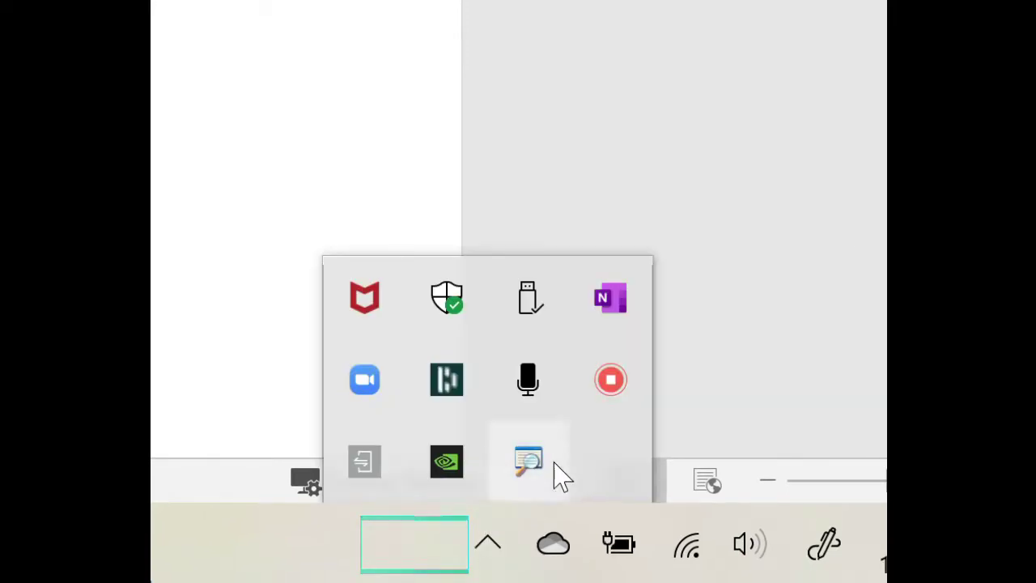
Step: Open ZoomIt's Options from the tray and review the LiveZoom, Draw, Type and Break pages
{"action": "right_click", "coordinate": [539, 463]}
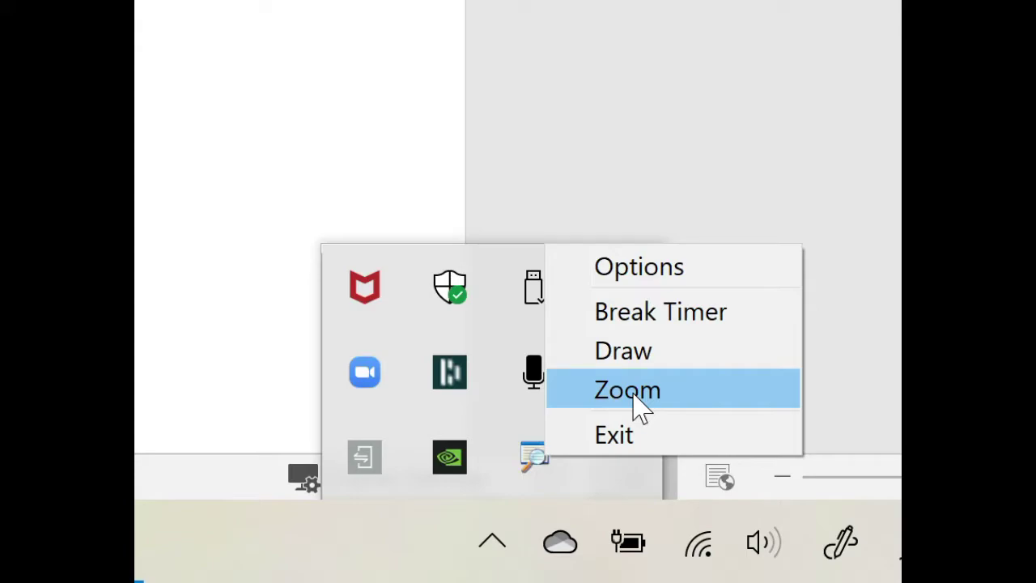
{"action": "left_click", "coordinate": [657, 274]}
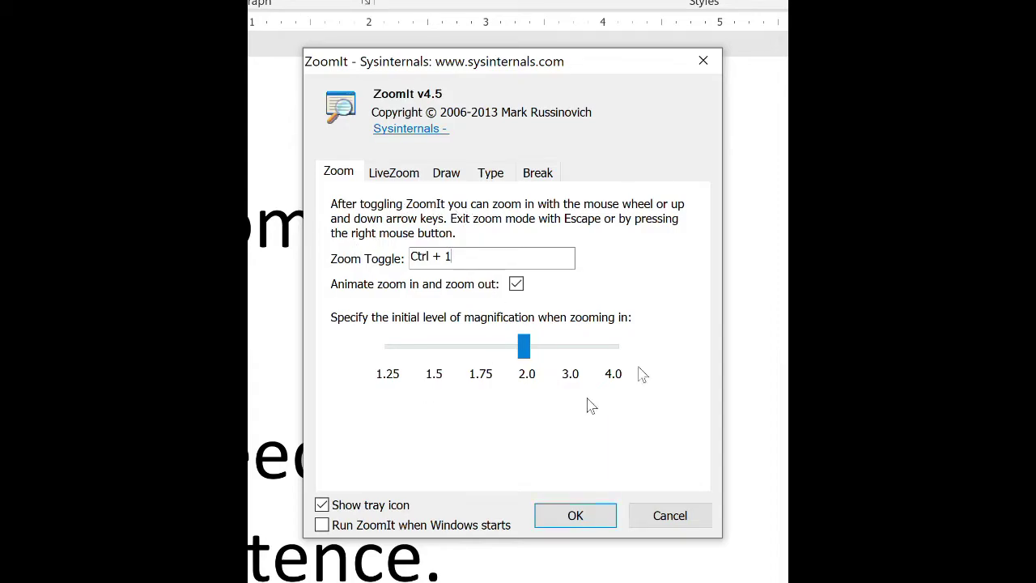
{"action": "left_click", "coordinate": [405, 182]}
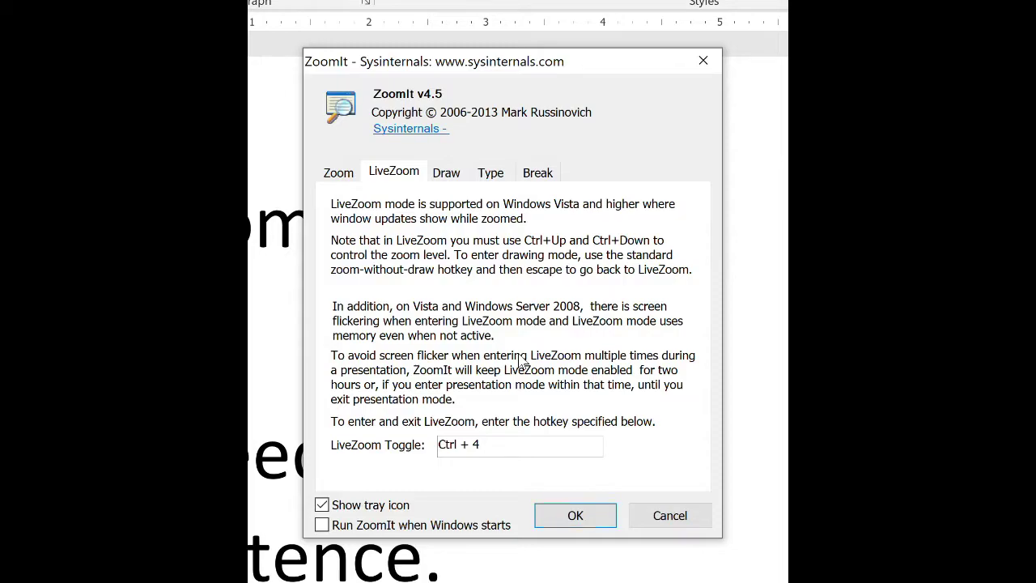
{"action": "left_click", "coordinate": [456, 180]}
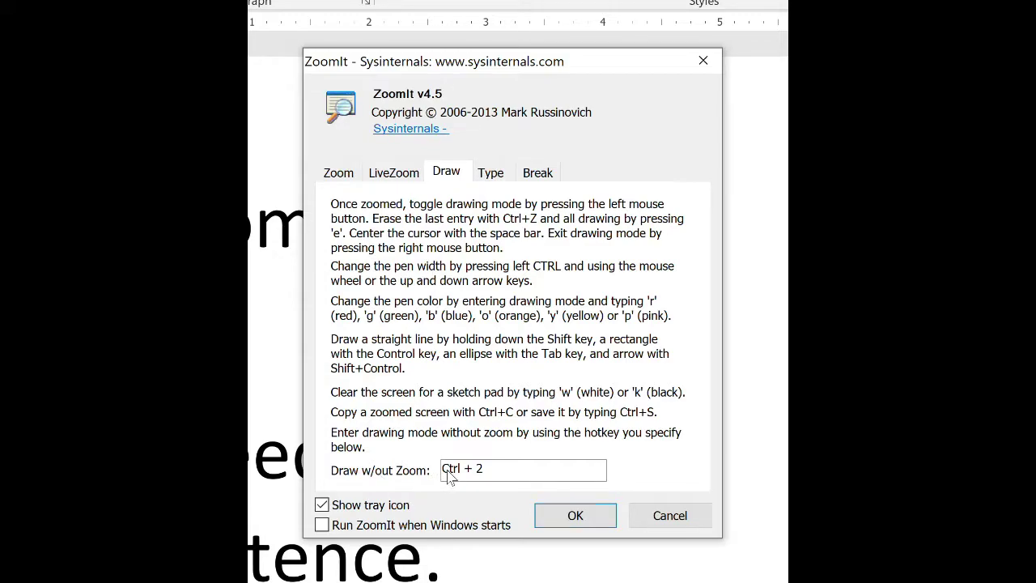
{"action": "left_click", "coordinate": [503, 176]}
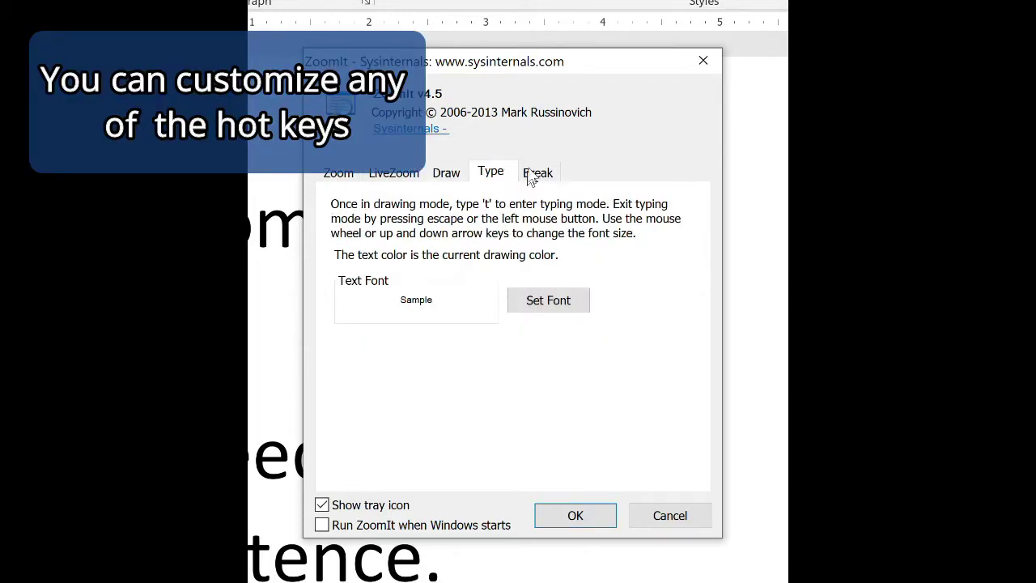
{"action": "left_click", "coordinate": [534, 175]}
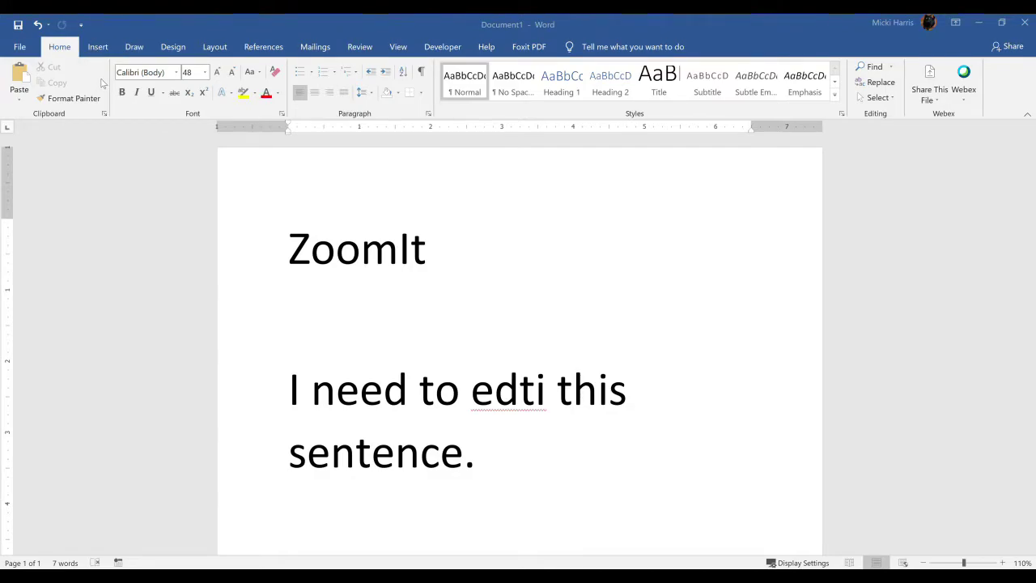
Step: Zoom into the Word document with Ctrl+1 and pan around it
{"action": "key", "text": "ctrl+1"}
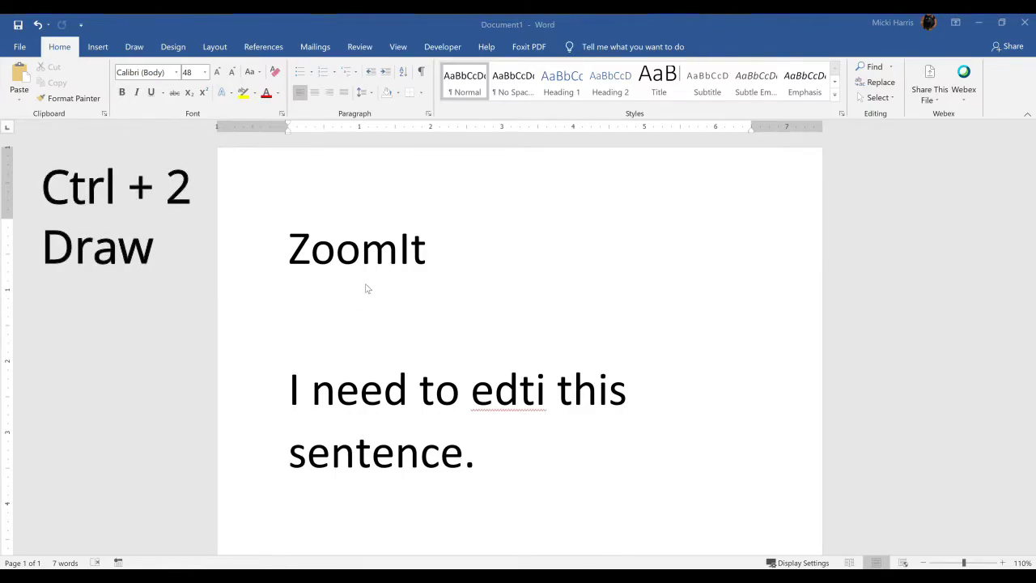
Step: In draw mode, circle the ZoomIt heading, add an arrow, and draw a boxed smiley
{"action": "key", "text": "ctrl+2"}
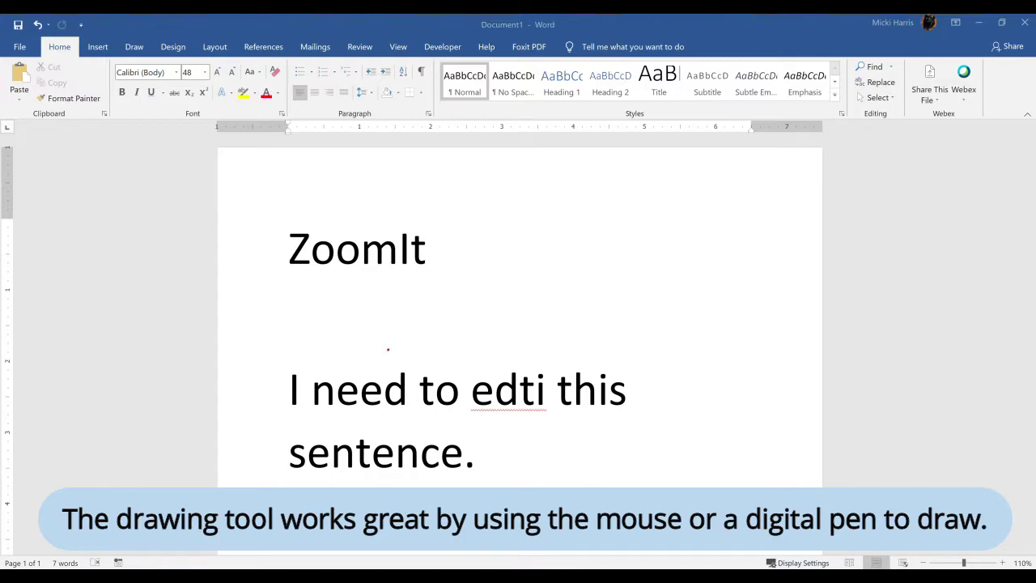
{"action": "mouse_move", "coordinate": [353, 216]}
{"action": "left_mouse_down"}
{"action": "mouse_move", "coordinate": [373, 304]}
{"action": "mouse_move", "coordinate": [441, 239]}
{"action": "mouse_move", "coordinate": [289, 212]}
{"action": "left_mouse_up"}
{"action": "mouse_move", "coordinate": [277, 318]}
{"action": "left_mouse_down"}
{"action": "mouse_move", "coordinate": [356, 285]}
{"action": "mouse_move", "coordinate": [305, 275]}
{"action": "left_mouse_up"}
{"action": "left_click_drag", "start_coordinate": [510, 241], "coordinate": [534, 219]}
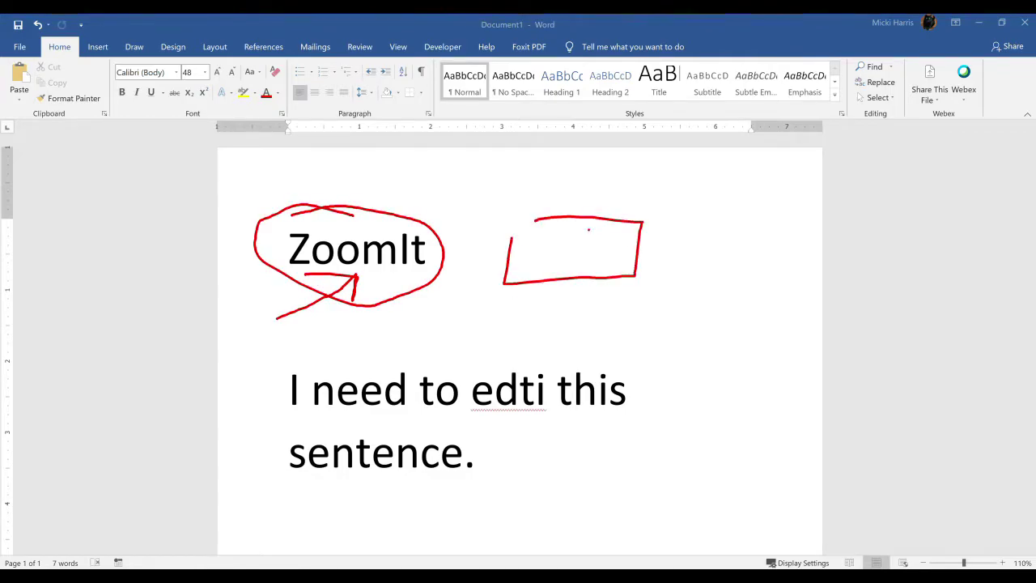
{"action": "left_click", "coordinate": [559, 245]}
{"action": "left_click", "coordinate": [575, 240]}
{"action": "left_click", "coordinate": [570, 255]}
{"action": "left_click_drag", "start_coordinate": [544, 267], "coordinate": [596, 257]}
Step: Add yellow, green, blue, orange and pink strokes beside the smiley box
{"action": "mouse_move", "coordinate": [622, 313]}
{"action": "left_mouse_down"}
{"action": "mouse_move", "coordinate": [618, 283]}
{"action": "mouse_move", "coordinate": [590, 307]}
{"action": "left_mouse_up"}
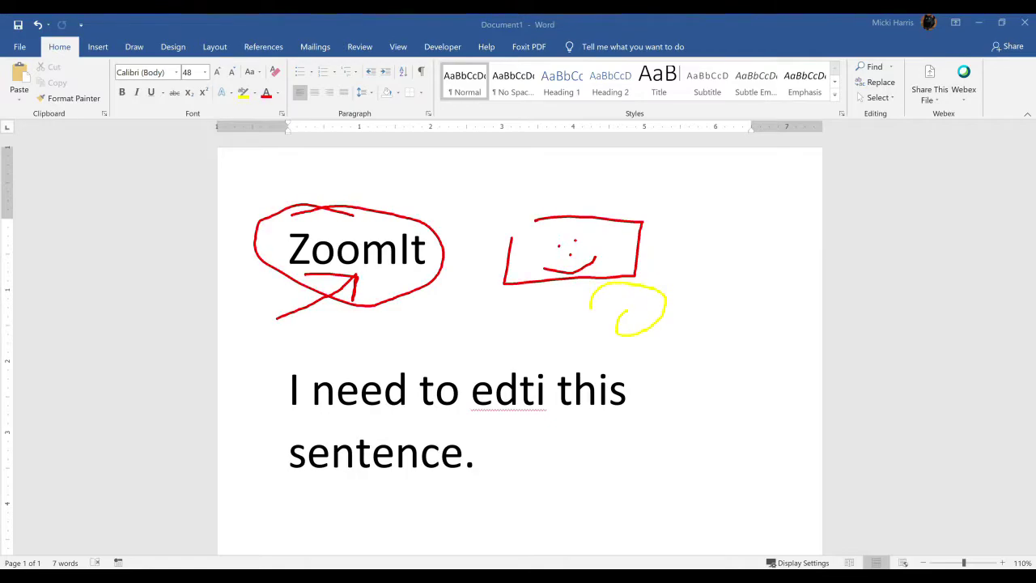
{"action": "key", "text": "g"}
{"action": "left_click_drag", "start_coordinate": [692, 236], "coordinate": [720, 394]}
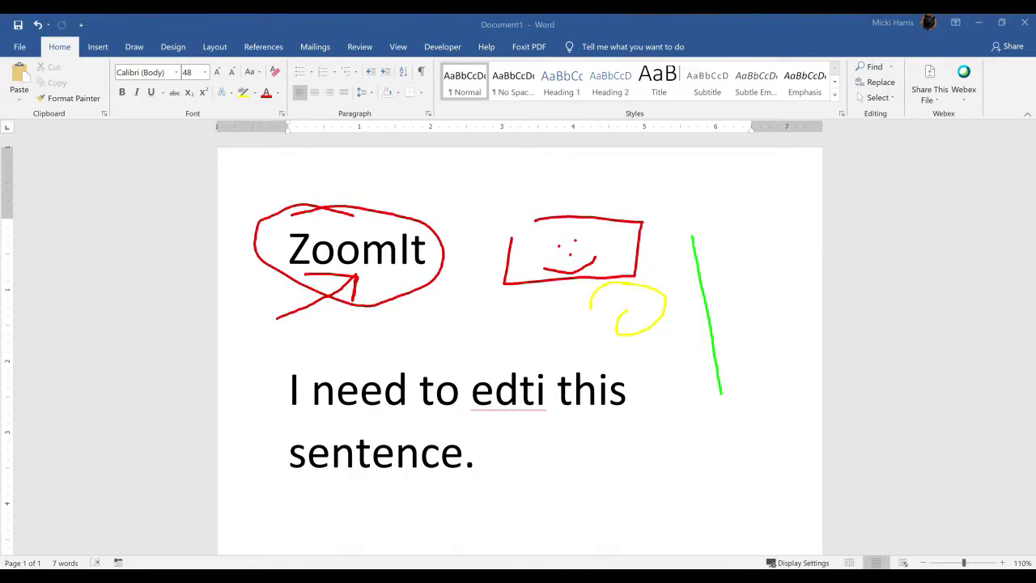
{"action": "key", "text": "b"}
{"action": "left_click_drag", "start_coordinate": [739, 255], "coordinate": [656, 313]}
{"action": "key", "text": "o"}
{"action": "mouse_move", "coordinate": [620, 245]}
{"action": "left_mouse_down"}
{"action": "mouse_move", "coordinate": [706, 228]}
{"action": "mouse_move", "coordinate": [693, 212]}
{"action": "left_mouse_up"}
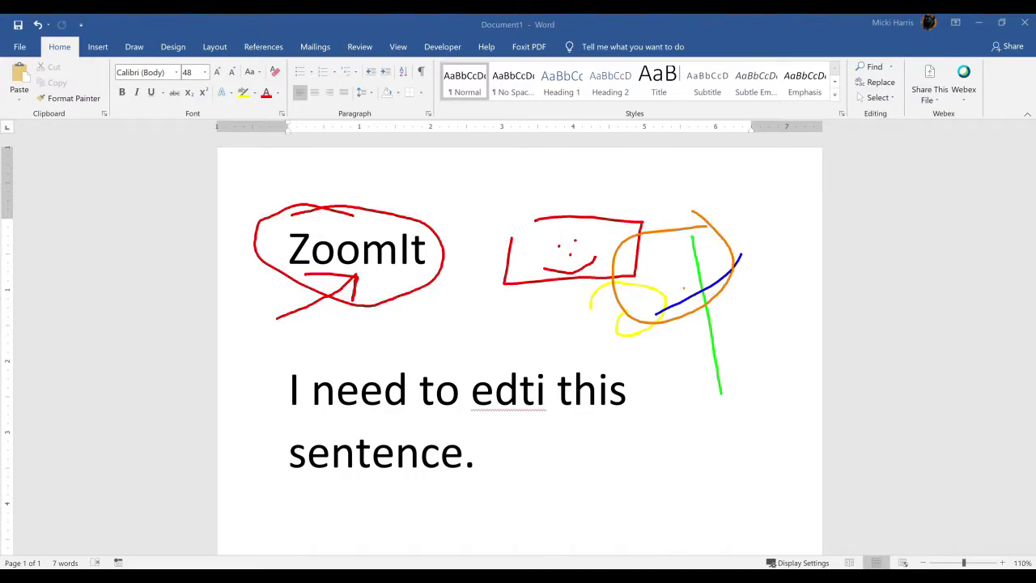
{"action": "key", "text": "p"}
{"action": "mouse_move", "coordinate": [683, 287]}
{"action": "left_mouse_down"}
{"action": "mouse_move", "coordinate": [688, 322]}
{"action": "mouse_move", "coordinate": [736, 267]}
{"action": "mouse_move", "coordinate": [662, 256]}
{"action": "left_mouse_up"}
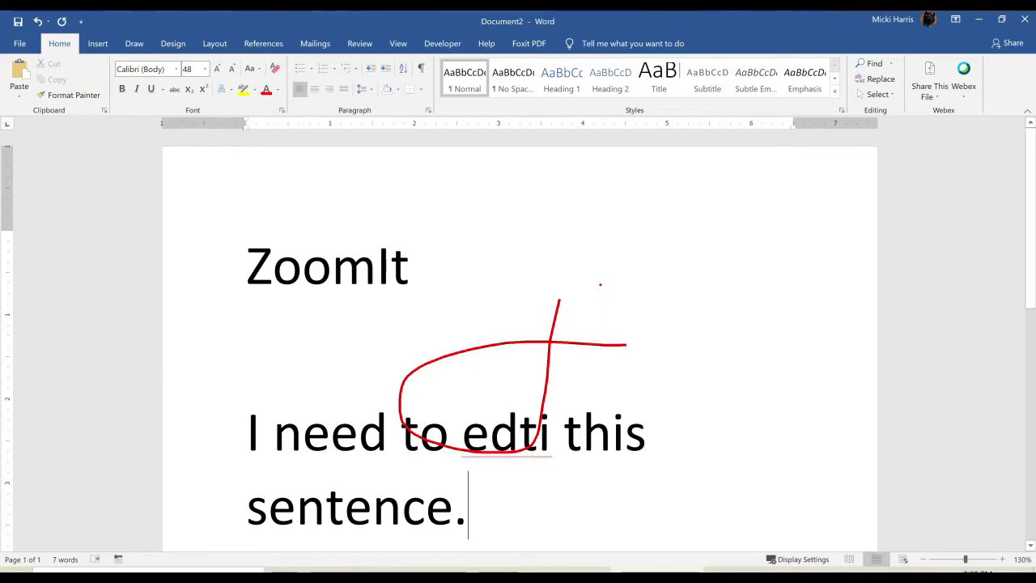
Step: Type the annotation 'I can now type' with 'something' on a second line
{"action": "key", "text": "t"}
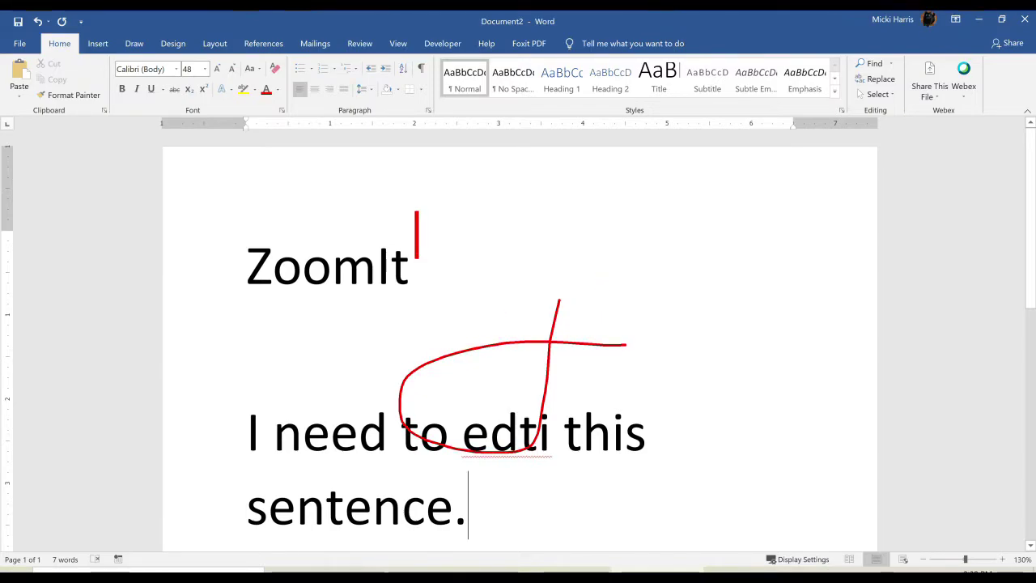
{"action": "type", "text": "I can now ty"}
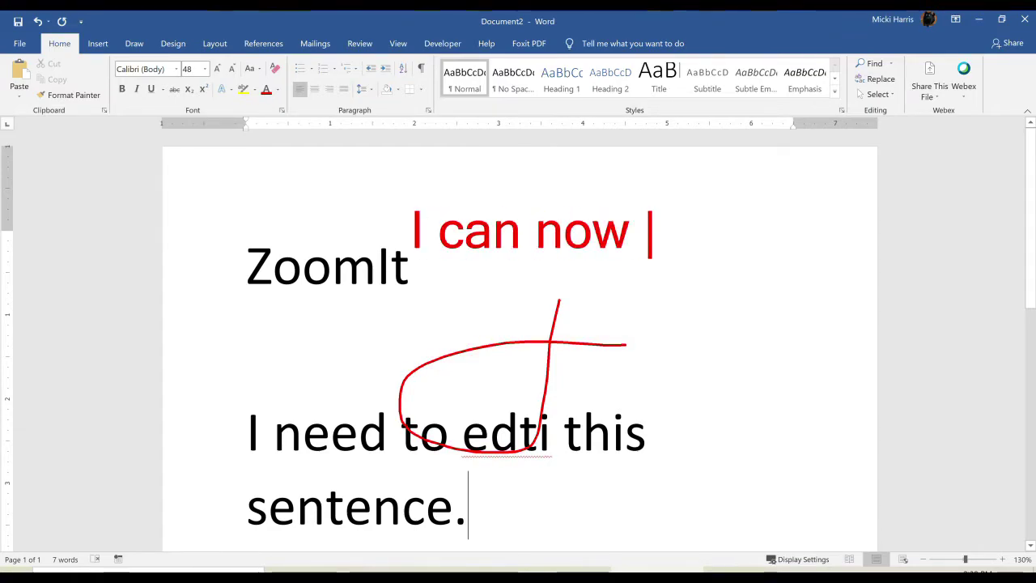
{"action": "type", "text": "pe"}
{"action": "key", "text": "Return"}
{"action": "type", "text": "something"}
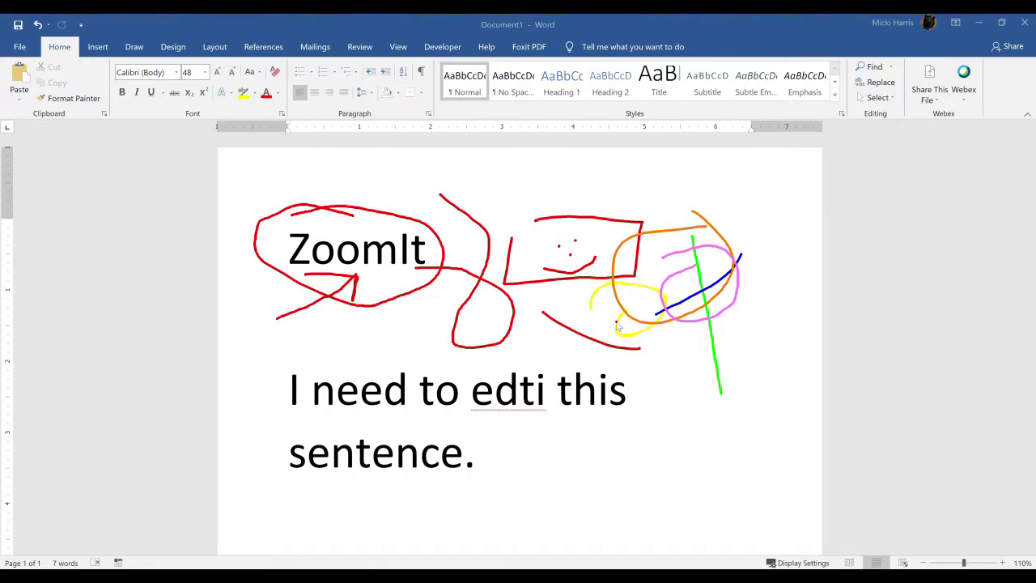
Step: Erase all annotations, then correct 'edti' to 'edit' in the sentence under LiveZoom
{"action": "key", "text": "Escape"}
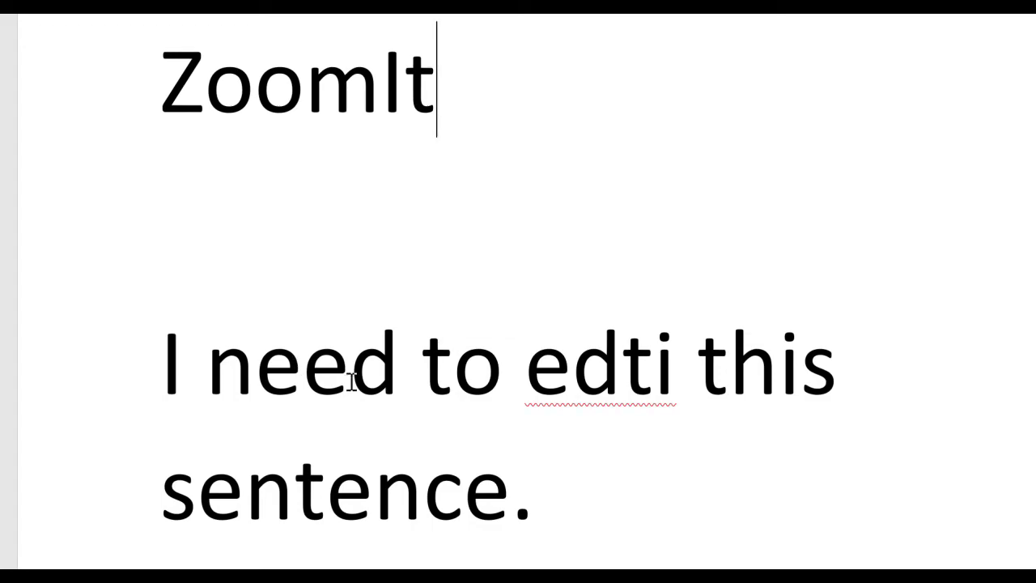
{"action": "left_click", "coordinate": [622, 362]}
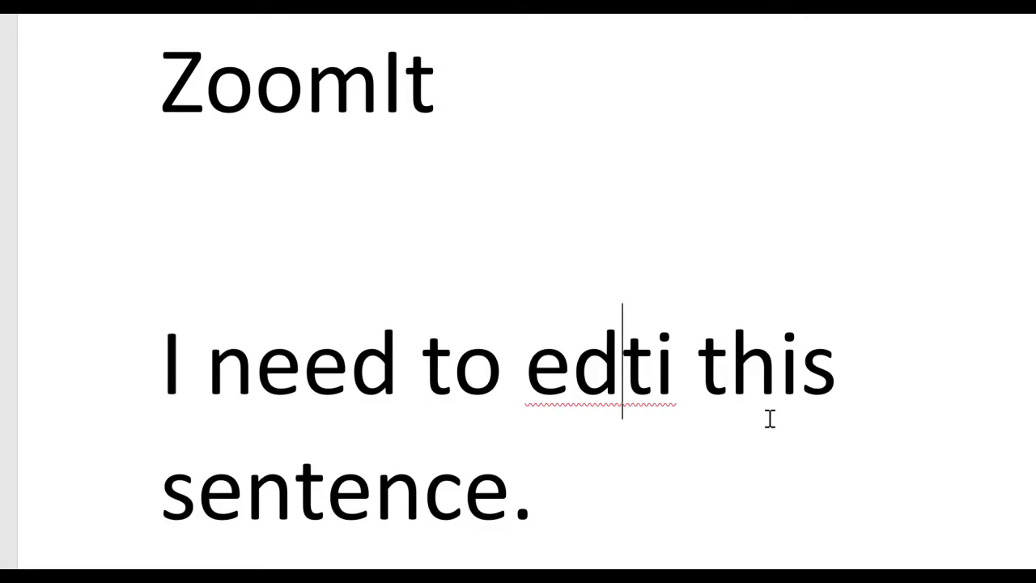
{"action": "type", "text": "it"}
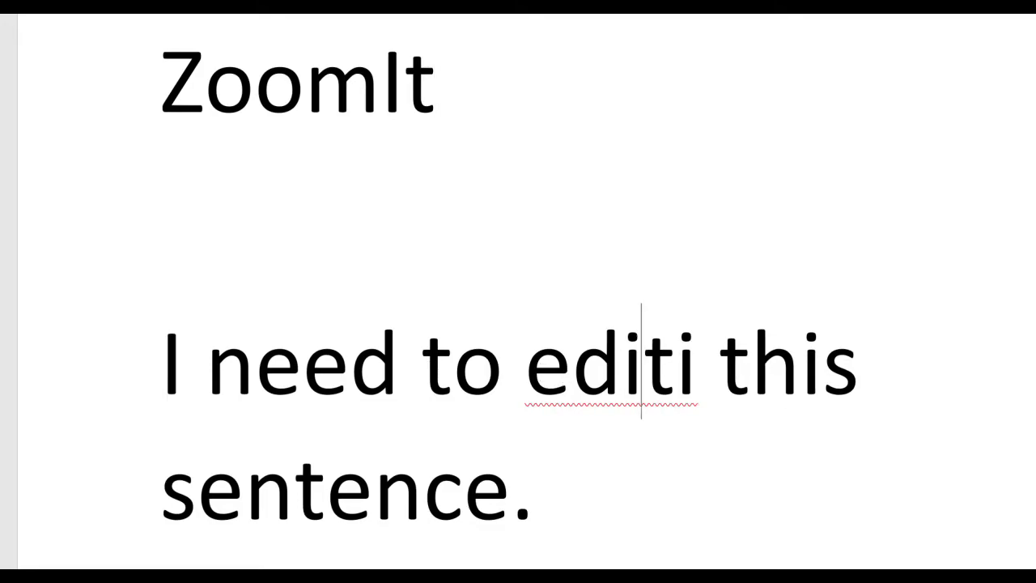
{"action": "key", "text": "Delete"}
{"action": "key", "text": "Delete"}
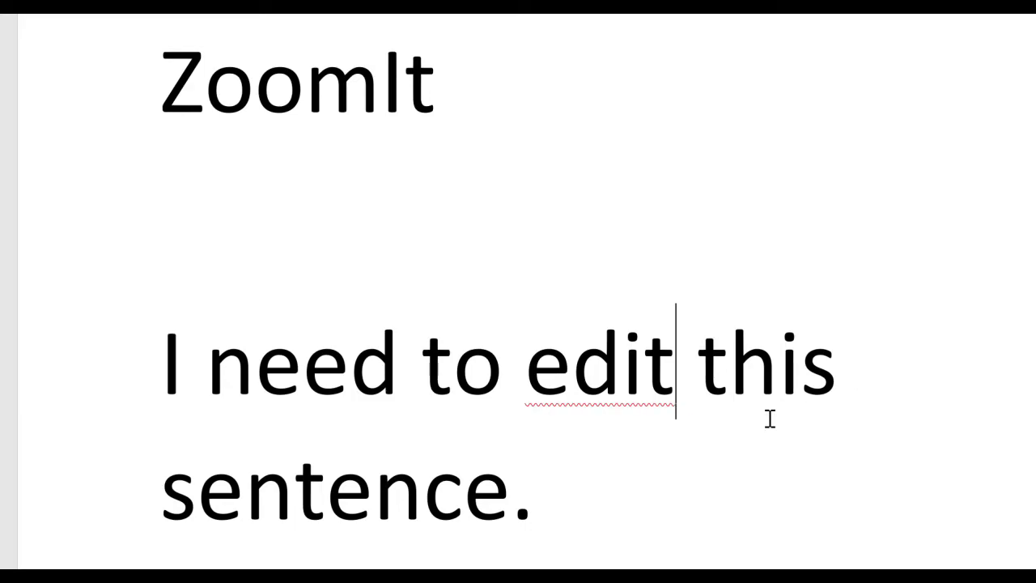
{"action": "key", "text": "ctrl+4"}
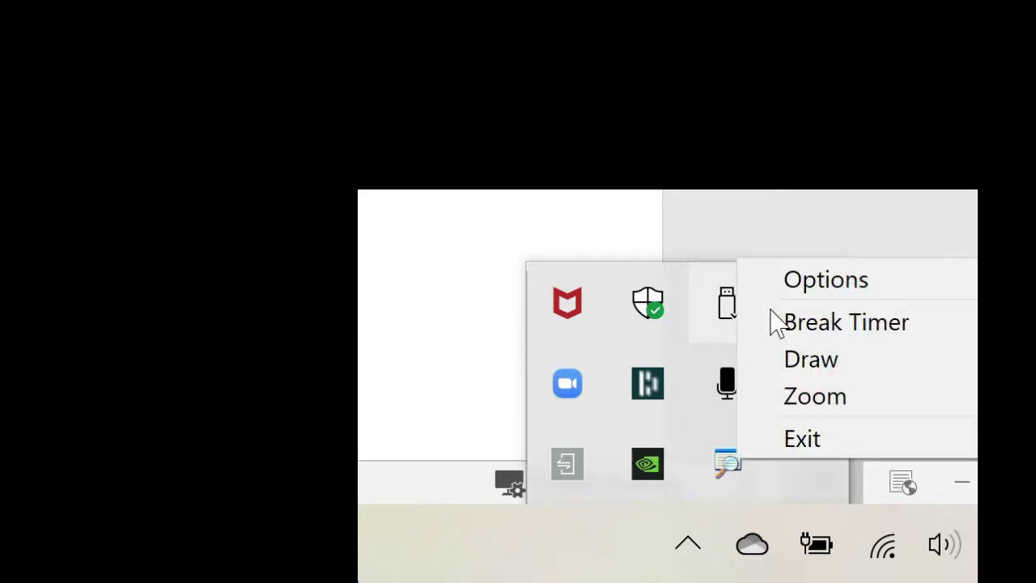
Step: Go to the Break tab in ZoomIt Options and show the Advanced break timer settings
{"action": "left_click", "coordinate": [830, 291]}
{"action": "left_click", "coordinate": [548, 168]}
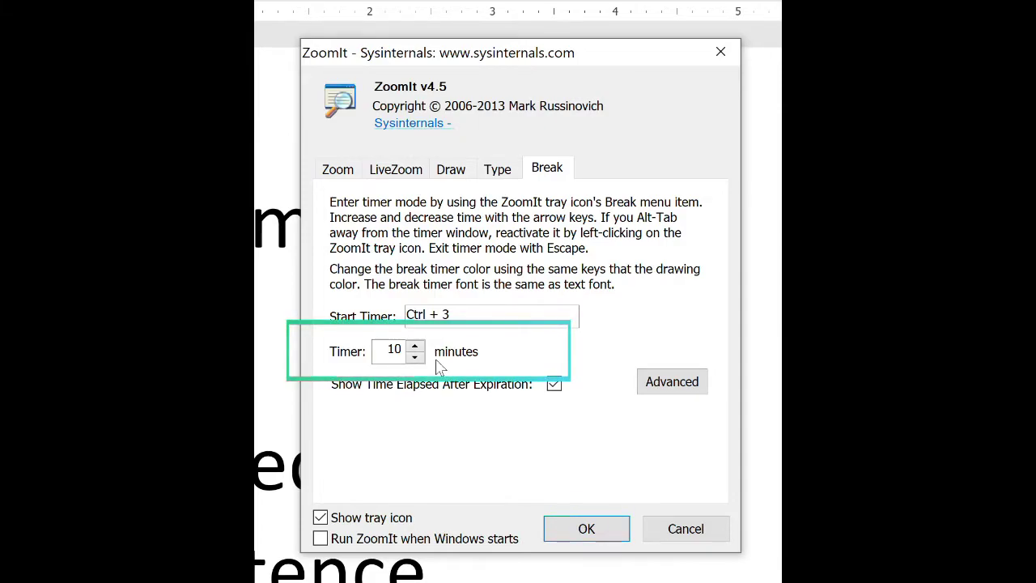
{"action": "left_click", "coordinate": [671, 384]}
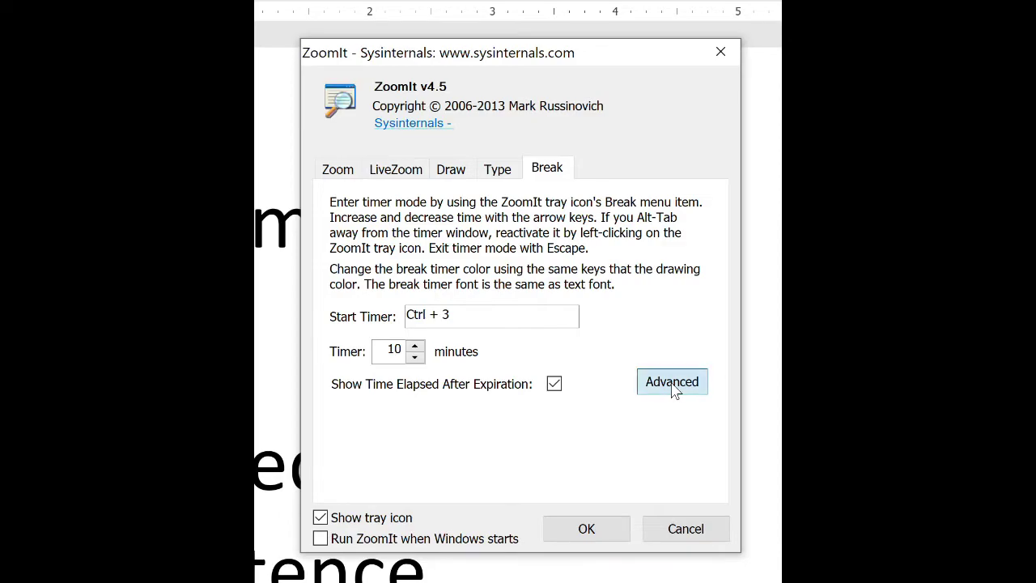